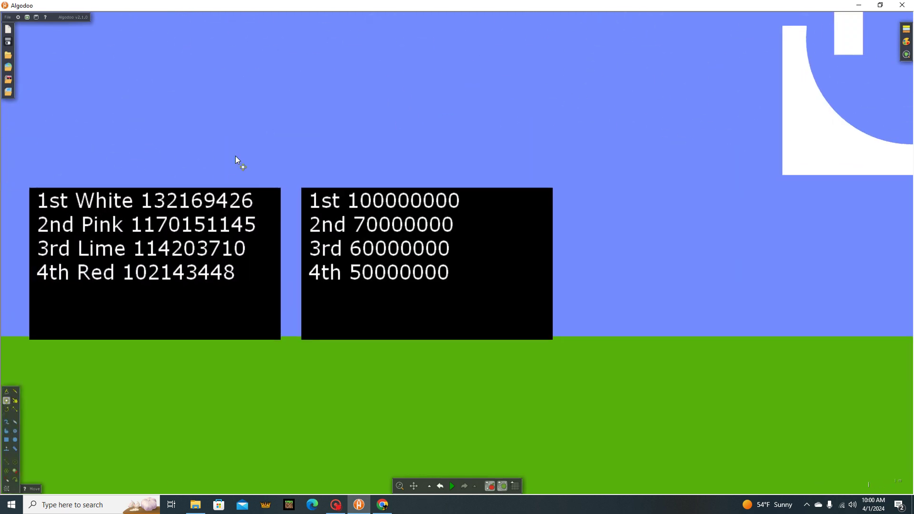
- Select both score boards and zoom around the scene
mouse_move(224, 171)
left_mouse_down()
mouse_move(704, 320)
mouse_move(461, 382)
mouse_move(834, 294)
left_mouse_up()
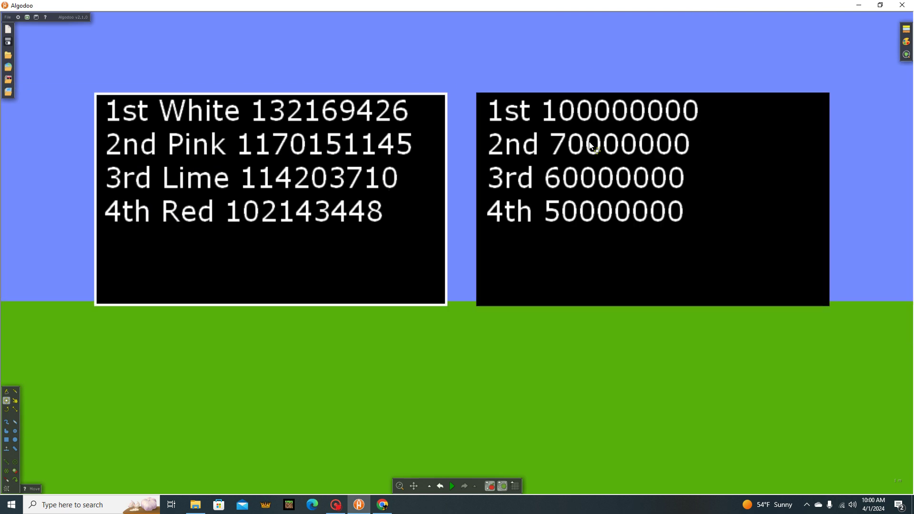
scroll(92, 441, "down", 10)
scroll(284, 466, "up", 10)
scroll(284, 382, "down", 5)
scroll(284, 382, "down", 5)
scroll(442, 210, "up", 10)
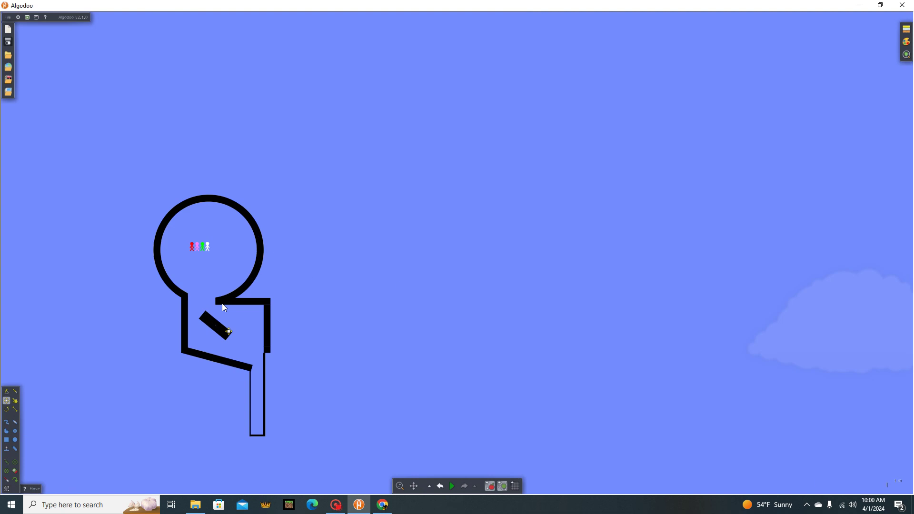
scroll(209, 297, "up", 3)
scroll(487, 157, "down", 3)
scroll(462, 115, "up", 10)
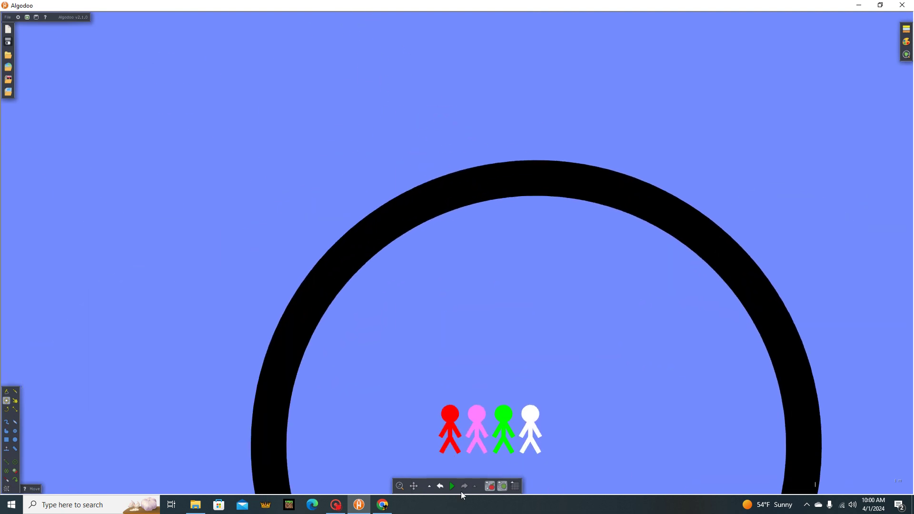
scroll(438, 329, "down", 3)
scroll(421, 263, "down", 3)
scroll(427, 267, "up", 10)
scroll(433, 262, "down", 3)
scroll(433, 261, "up", 3)
scroll(433, 261, "down", 10)
scroll(436, 233, "up", 10)
scroll(449, 234, "down", 8)
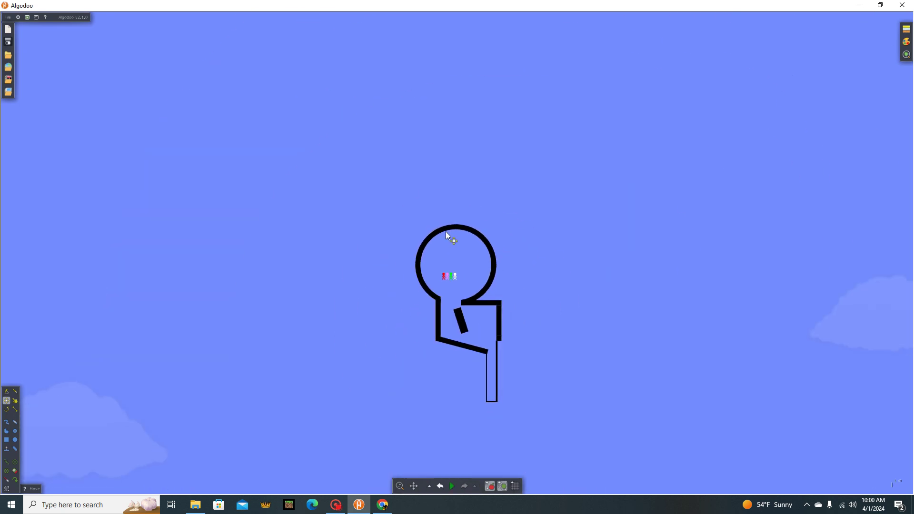
- Start, pause and resume the simulation so the four figures drop into the tube
key("space")
scroll(465, 357, "up", 2)
scroll(594, 296, "up", 5)
key("space")
key("space")
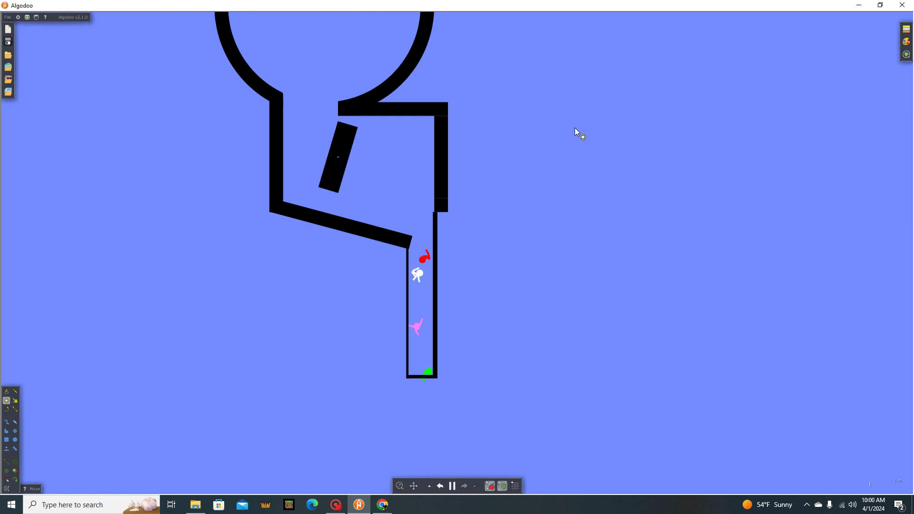
scroll(435, 365, "up", 3)
key("space")
scroll(460, 388, "up", 4)
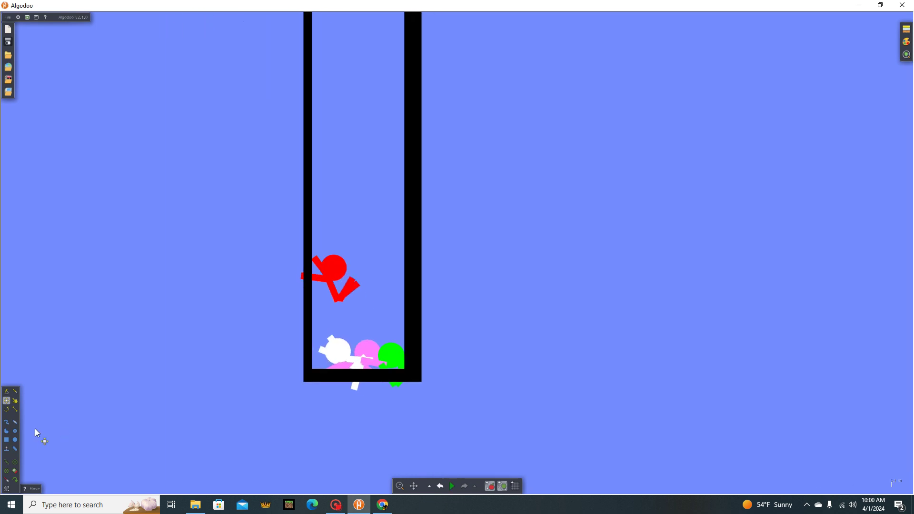
- Draw a black box to the right of the tube
left_click(7, 441)
mouse_move(469, 229)
left_mouse_down()
mouse_move(594, 327)
mouse_move(647, 355)
left_mouse_up()
right_click(558, 281)
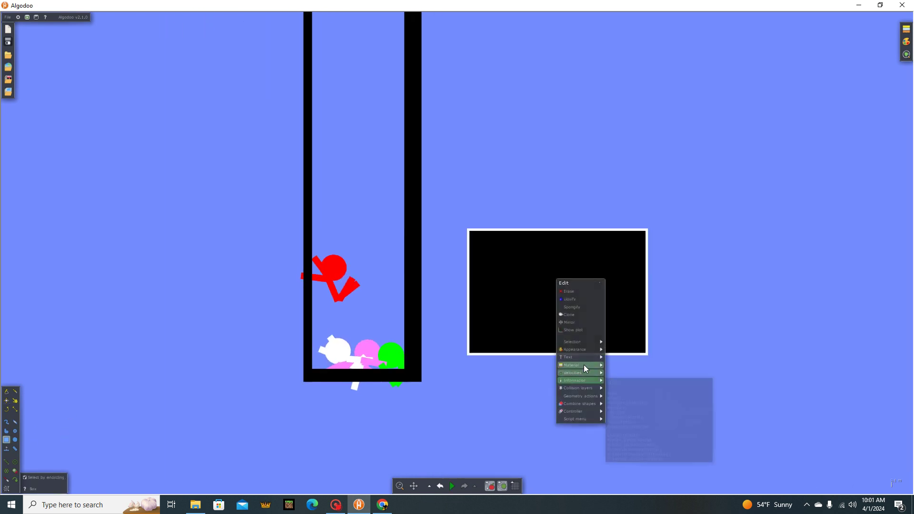
- Give the box the text Lime, pink, white, red on four separate lines
mouse_move(585, 363)
left_click(647, 393)
type("Lime")
key("Return")
type("pink")
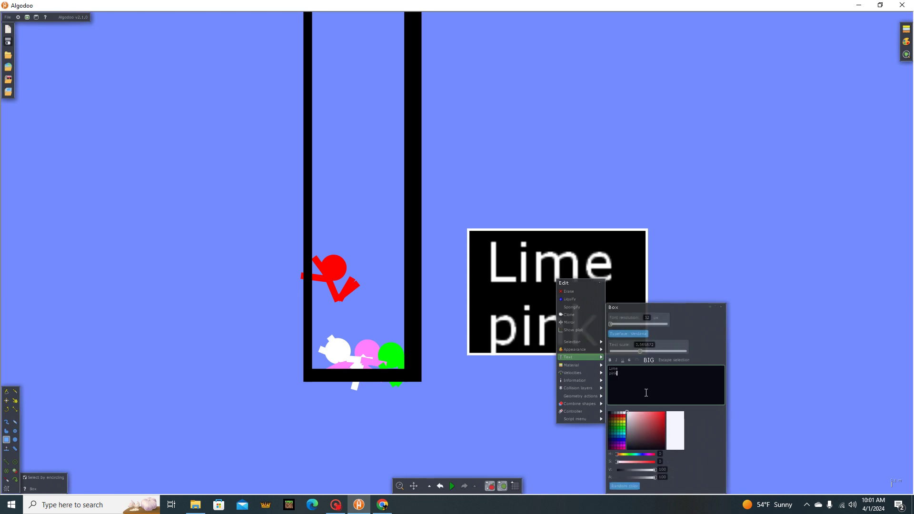
key("Return")
type("white")
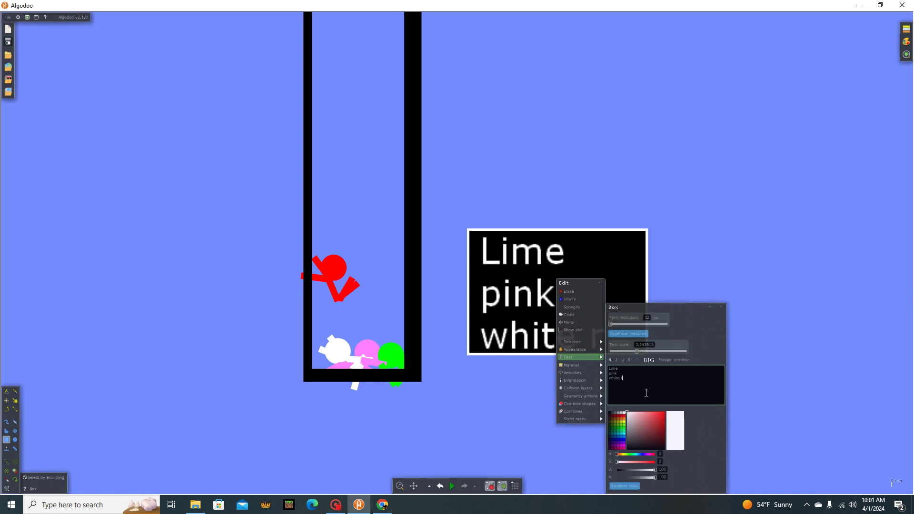
type("d")
key("Return")
type("re")
left_click(500, 221)
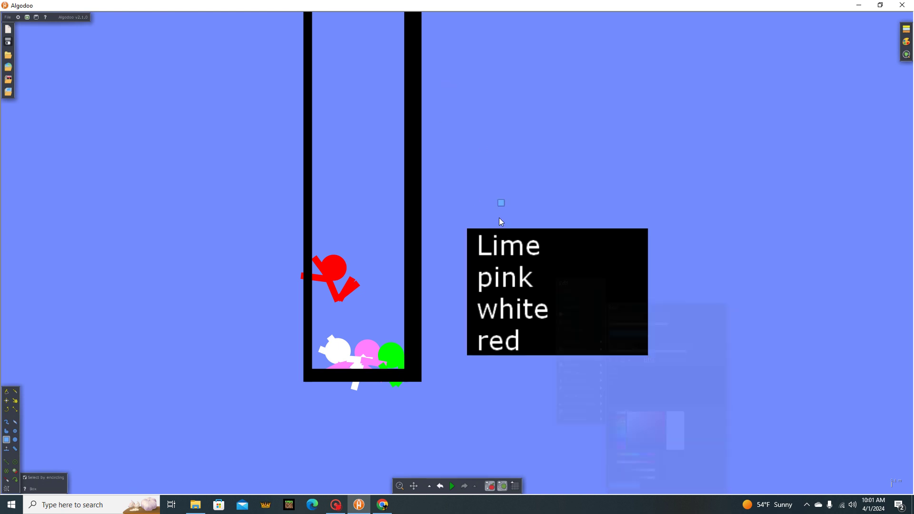
- Move the Lime/pink/white/red box over beside the score boards
left_click(6, 401)
scroll(578, 329, "down", 10)
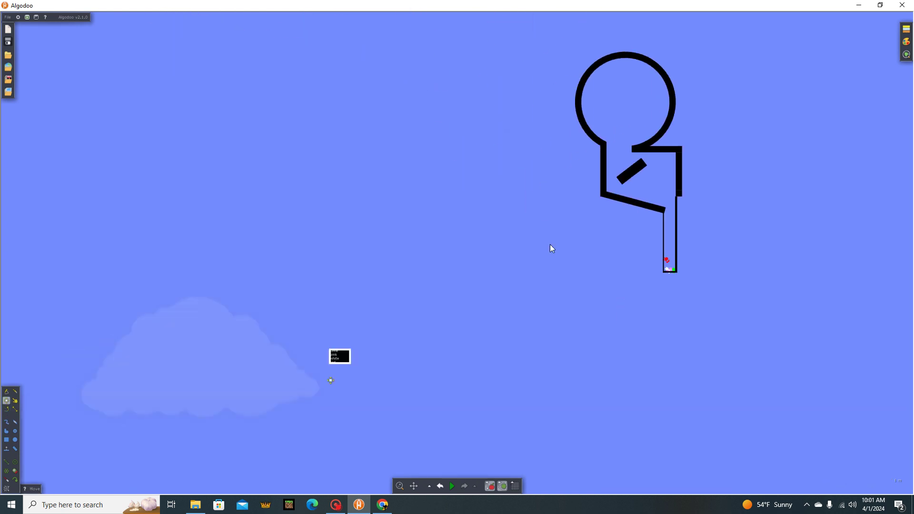
mouse_move(635, 206)
left_mouse_down()
mouse_move(483, 229)
mouse_move(309, 333)
mouse_move(305, 218)
mouse_move(140, 252)
left_mouse_up()
scroll(433, 253, "up", 3)
scroll(204, 220, "up", 3)
- On the left board, change Lime's score from 114203710 to 214203710
right_click(260, 215)
mouse_move(280, 284)
scroll(336, 396, "up", 5)
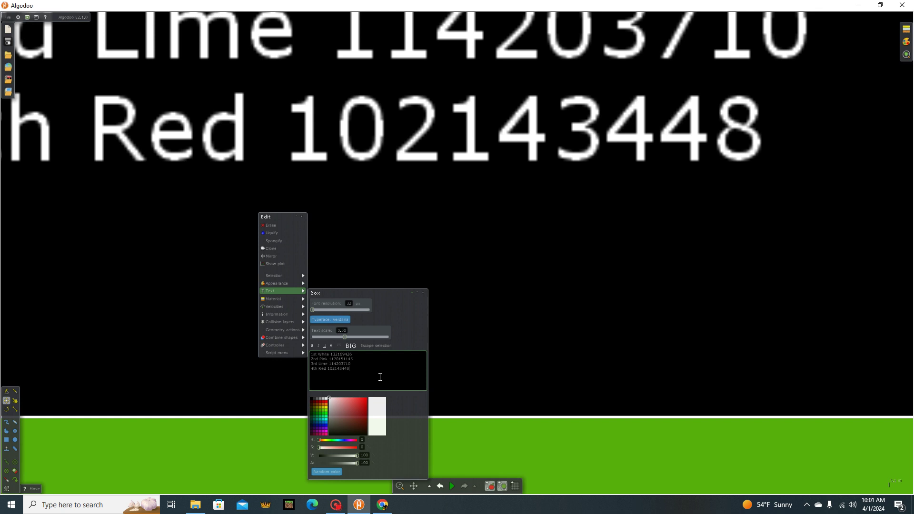
left_click(333, 366)
key("BackSpace")
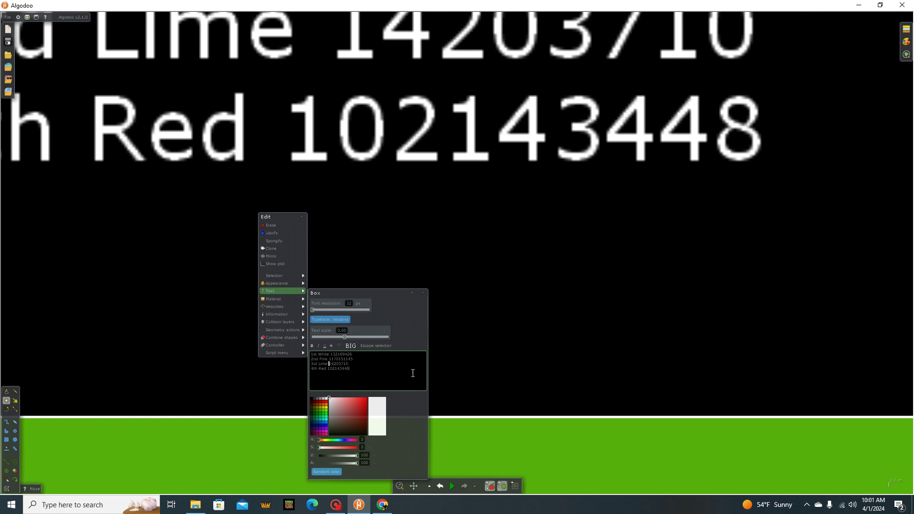
type("2")
scroll(547, 341, "down", 5)
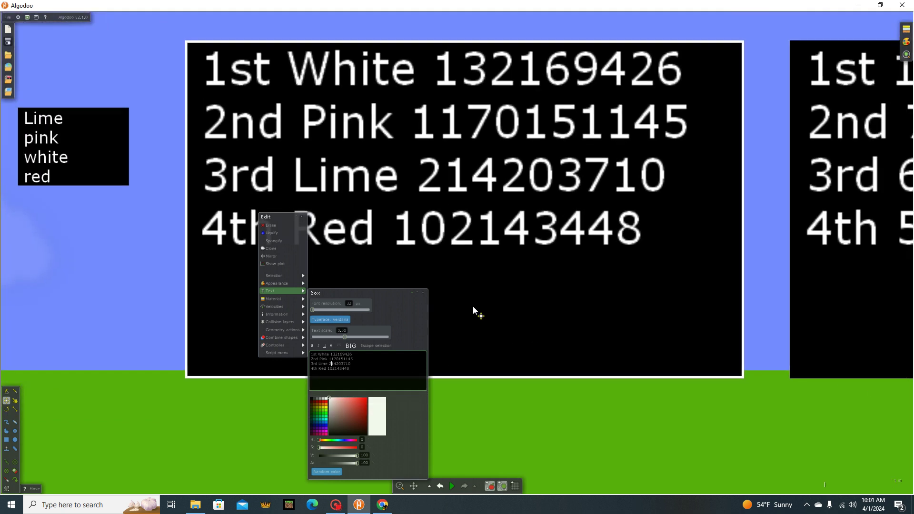
scroll(427, 149, "up", 2)
scroll(427, 149, "down", 3)
scroll(333, 243, "up", 2)
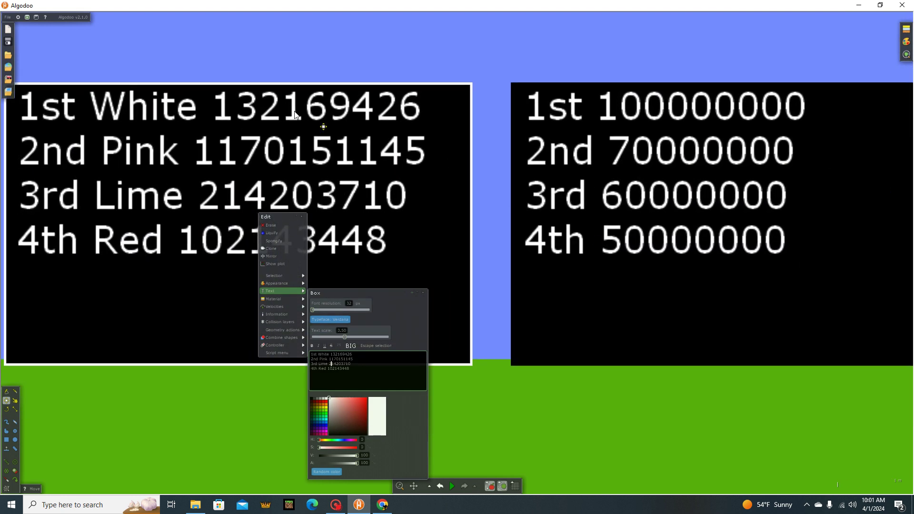
scroll(315, 181, "up", 2)
scroll(451, 175, "down", 4)
scroll(522, 211, "up", 1)
scroll(287, 216, "up", 2)
scroll(289, 257, "down", 1)
scroll(334, 224, "up", 3)
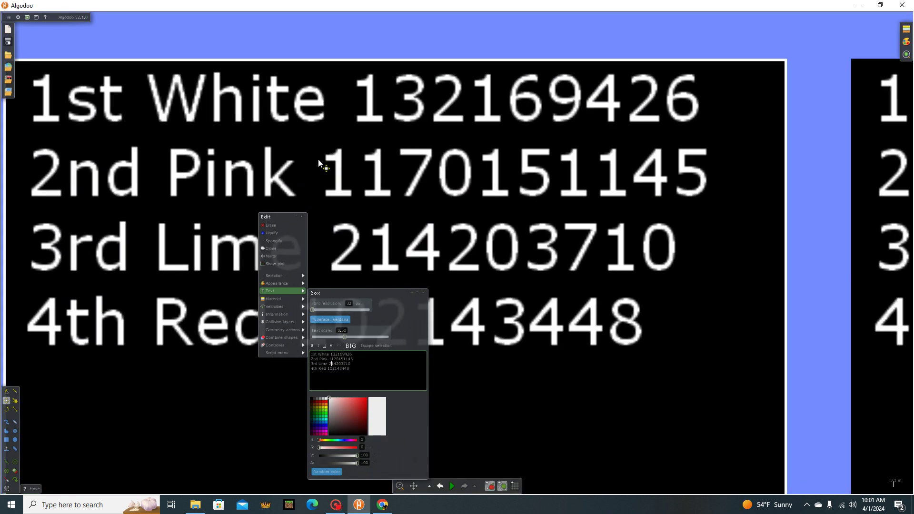
scroll(328, 174, "up", 1)
scroll(352, 190, "down", 3)
scroll(355, 200, "up", 1)
scroll(355, 198, "up", 2)
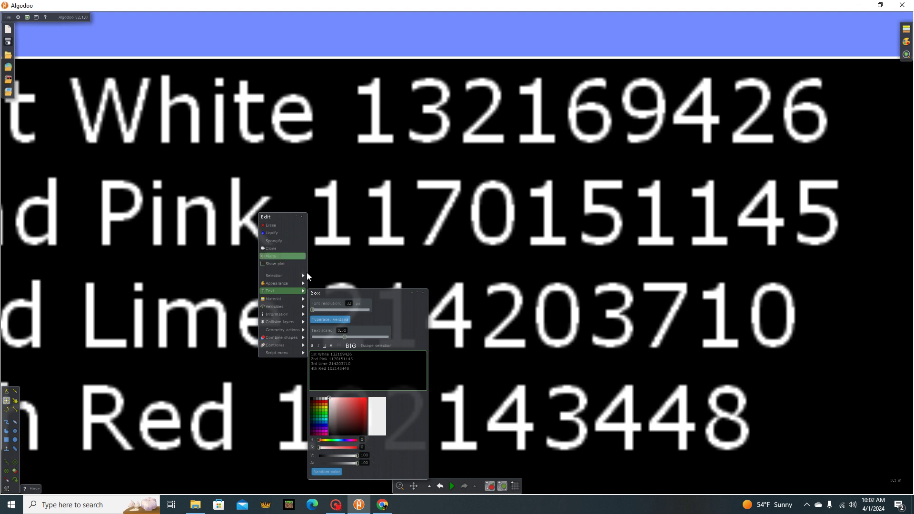
key("BackSpace")
type("8")
scroll(564, 276, "down", 5)
scroll(674, 246, "up", 4)
scroll(714, 305, "down", 3)
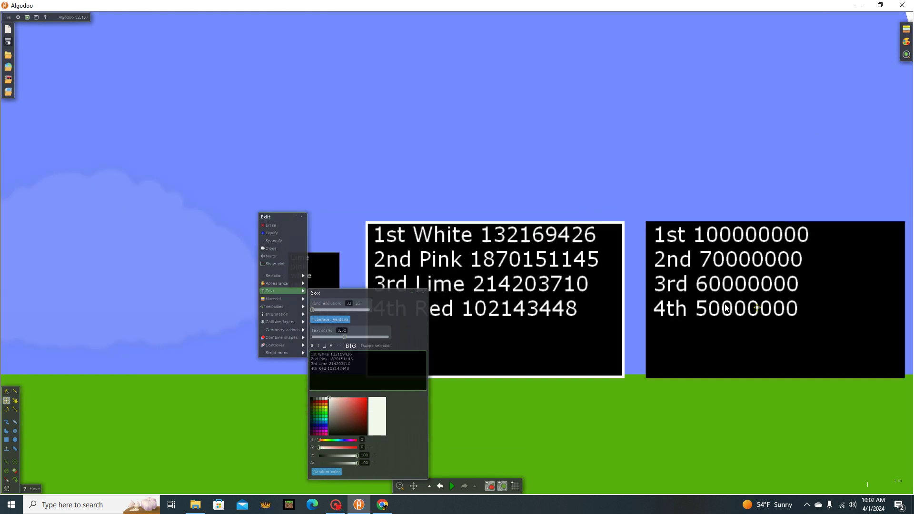
scroll(542, 270, "up", 4)
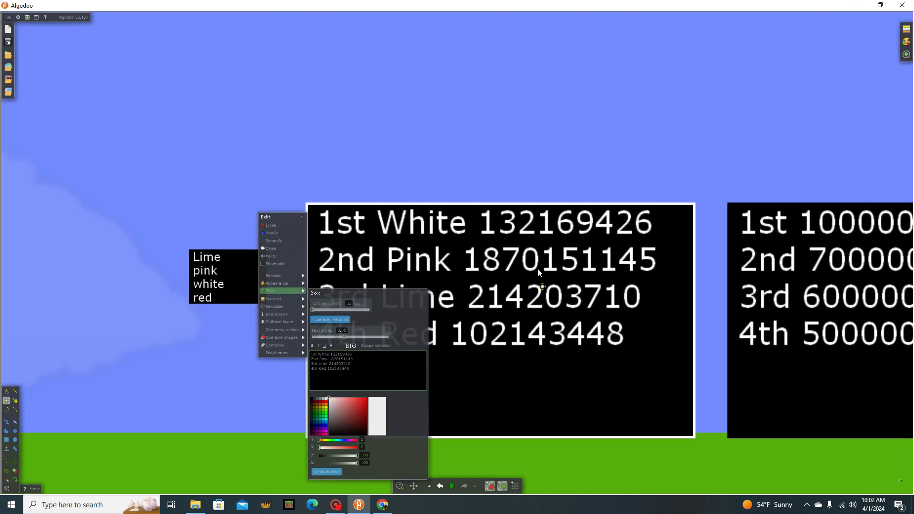
scroll(507, 138, "down", 3)
scroll(508, 152, "up", 4)
scroll(504, 162, "down", 3)
scroll(504, 173, "up", 2)
scroll(503, 195, "down", 3)
scroll(475, 193, "up", 3)
scroll(469, 176, "down", 5)
scroll(457, 186, "up", 8)
scroll(458, 191, "down", 2)
scroll(460, 193, "up", 5)
scroll(472, 190, "down", 5)
scroll(471, 188, "down", 2)
scroll(470, 186, "up", 7)
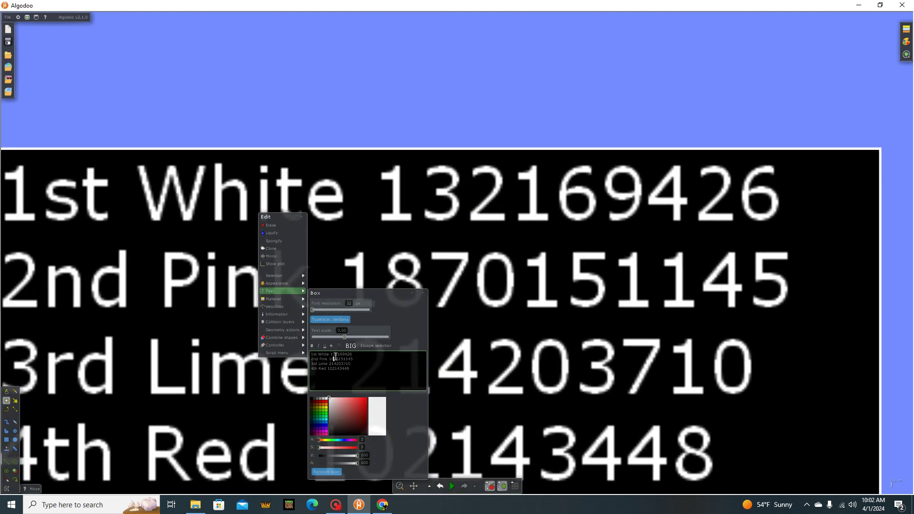
- Change White's score from 132169426 to 192169426
left_click(343, 356)
key("BackSpace")
type("9")
scroll(578, 130, "down", 4)
scroll(765, 259, "up", 2)
scroll(504, 247, "down", 2)
scroll(496, 257, "up", 6)
- Change Red's score from 102143448 to 152143448 and deselect the board
left_click(333, 370)
scroll(591, 134, "down", 5)
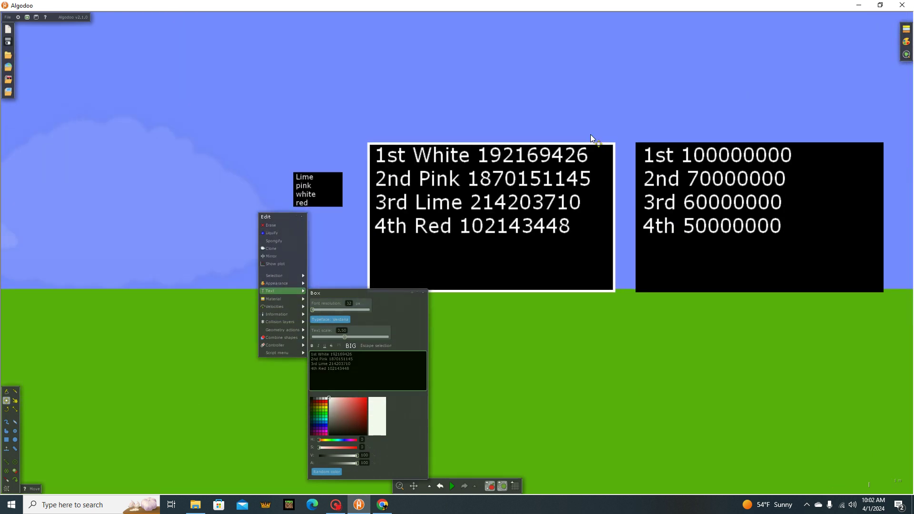
key("BackSpace")
type("5")
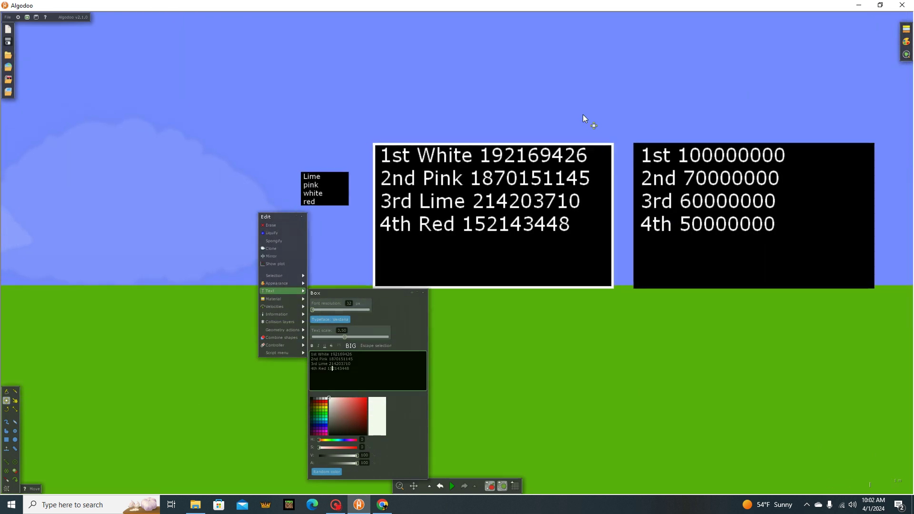
left_click(352, 247)
scroll(353, 247, "down", 3)
scroll(353, 246, "down", 3)
scroll(349, 224, "up", 5)
- Select the red figure in the start tube and move it onto the white ramps
scroll(309, 201, "down", 2)
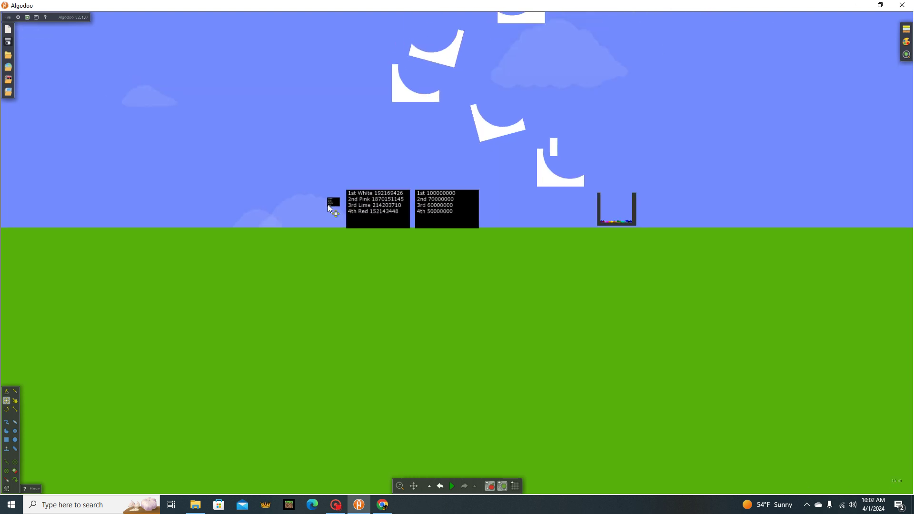
scroll(559, 335, "up", 1)
mouse_move(671, 147)
left_mouse_down()
mouse_move(559, 336)
mouse_move(451, 406)
left_mouse_up()
scroll(593, 251, "up", 5)
left_click_drag(508, 161, 602, 213)
scroll(837, 122, "down", 5)
mouse_move(591, 181)
left_mouse_down()
mouse_move(837, 122)
mouse_move(523, 200)
mouse_move(249, 385)
mouse_move(230, 165)
mouse_move(215, 243)
mouse_move(225, 240)
left_mouse_up()
- Make the camera follow the red figure and run the simulation down the ramps
scroll(230, 165, "up", 10)
right_click(226, 242)
mouse_move(253, 295)
left_click(294, 360)
key("space")
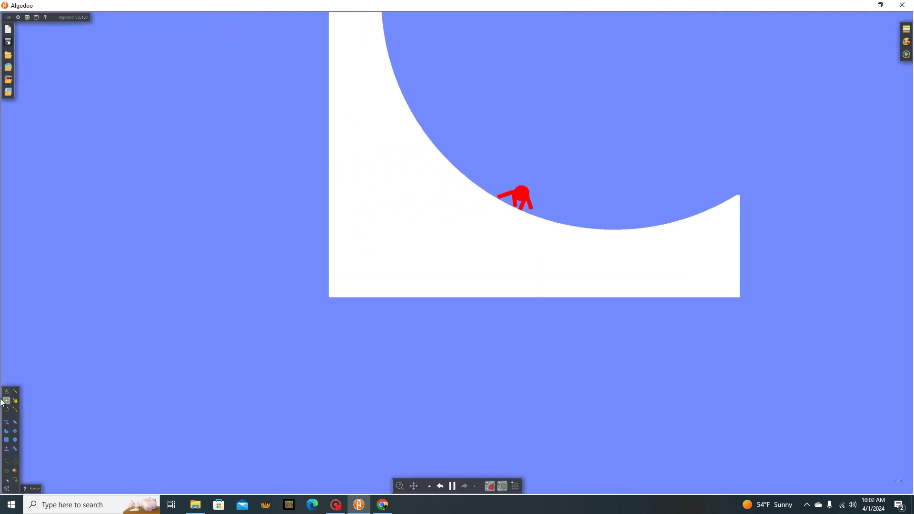
left_click(17, 402)
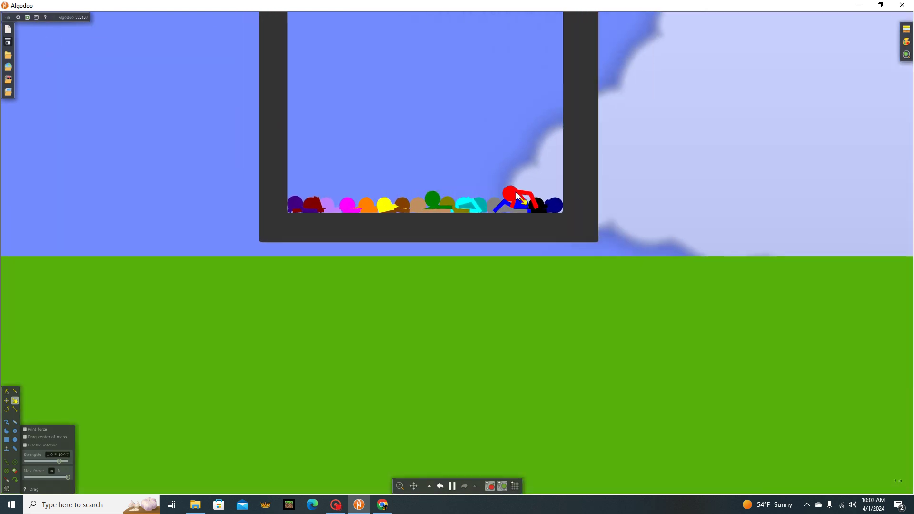
- Lift the red stickman up out of the pile and pause the simulation
right_click(517, 196)
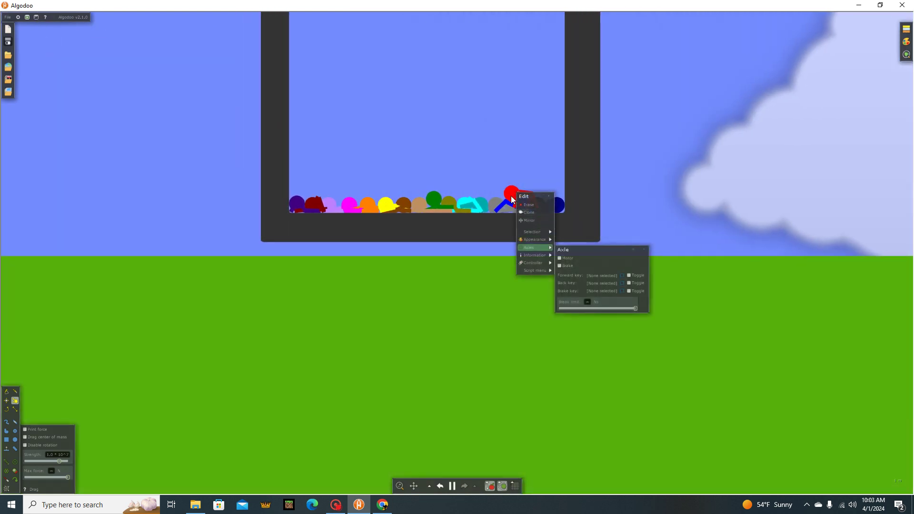
left_click_drag(511, 193, 499, 154)
key("space")
- Reposition the whole red stickman to the right, resume, and drop it into the bowl
left_click(5, 403)
scroll(392, 184, "up", 3)
left_click_drag(493, 223, 709, 98)
left_click_drag(598, 151, 709, 202)
right_click(710, 202)
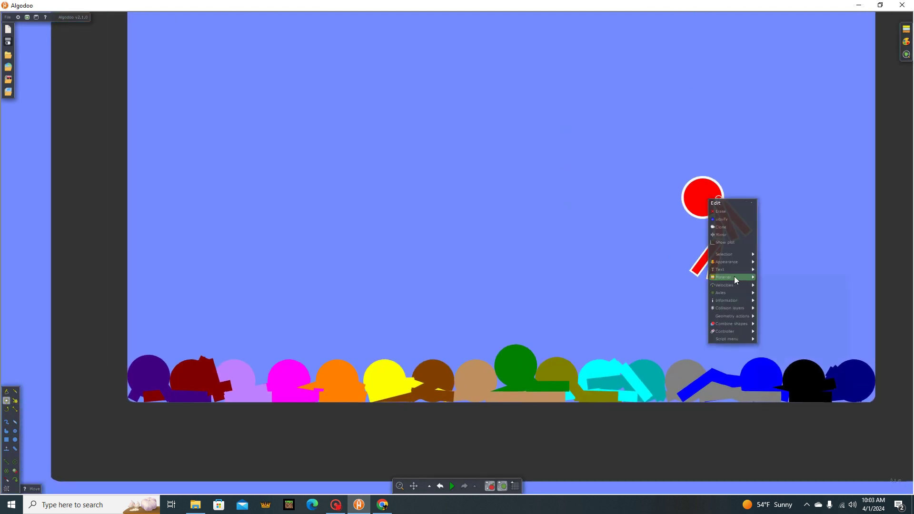
mouse_move(726, 255)
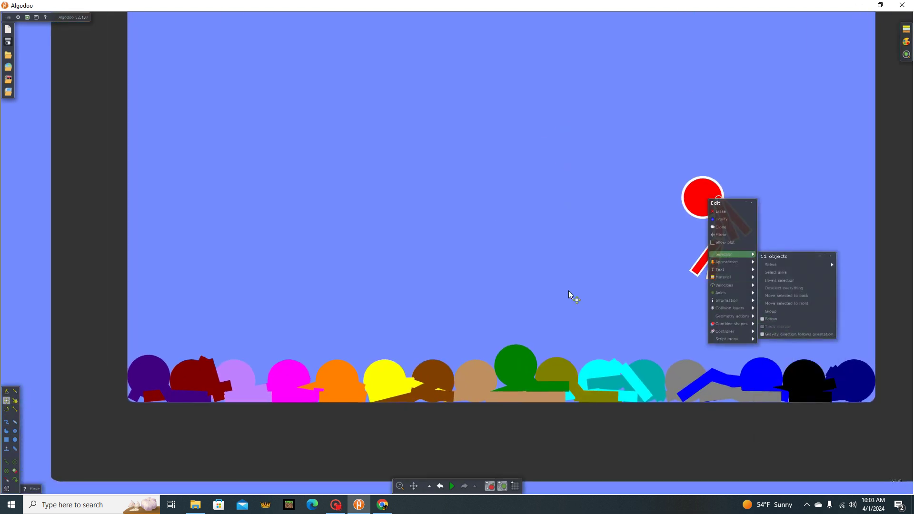
key("space")
mouse_move(569, 290)
left_mouse_down()
mouse_move(517, 269)
mouse_move(750, 296)
mouse_move(779, 343)
mouse_move(760, 337)
left_mouse_up()
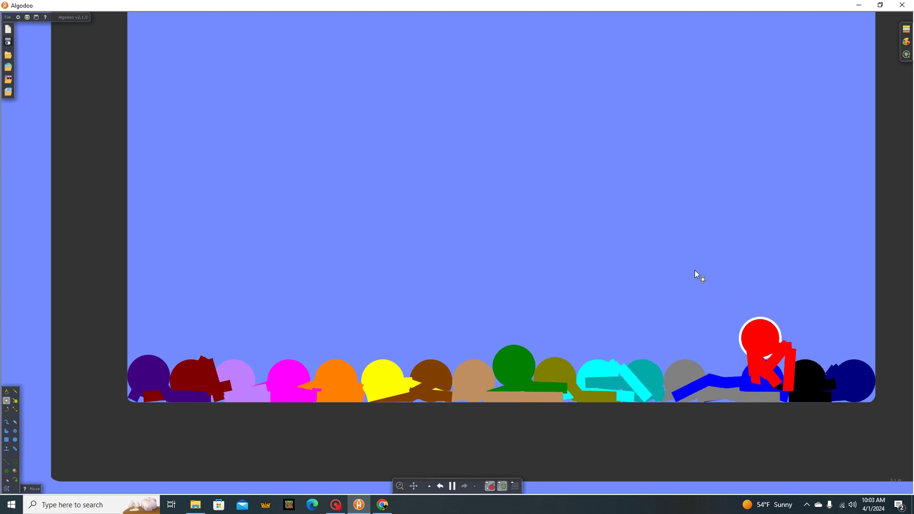
- Zoom and pan out to view the whole scene
scroll(695, 270, "down", 10)
scroll(761, 161, "up", 3)
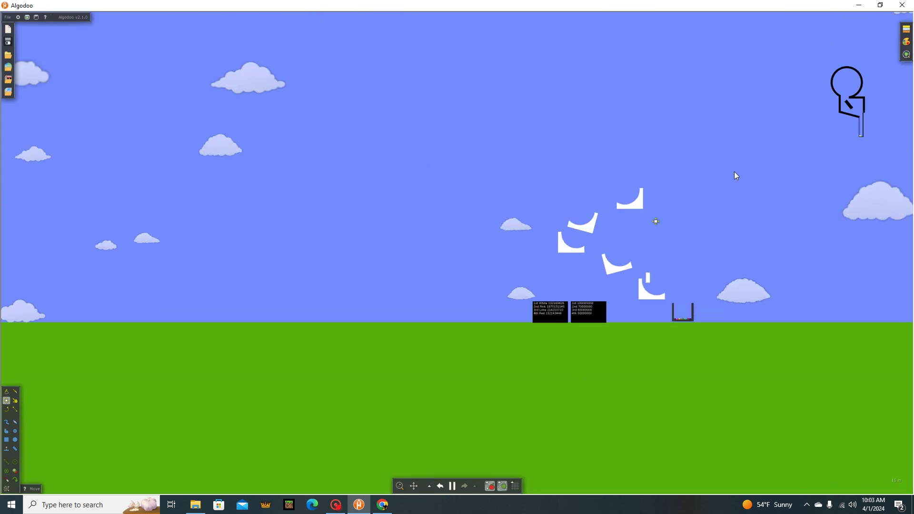
mouse_move(719, 188)
left_mouse_down()
mouse_move(452, 302)
mouse_move(829, 205)
left_mouse_up()
scroll(521, 242, "down", 4)
scroll(521, 241, "down", 3)
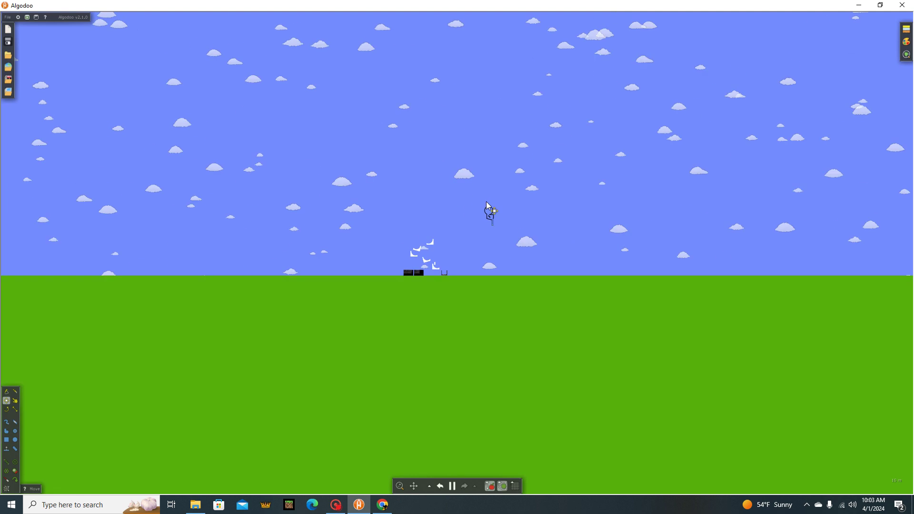
scroll(562, 228, "up", 8)
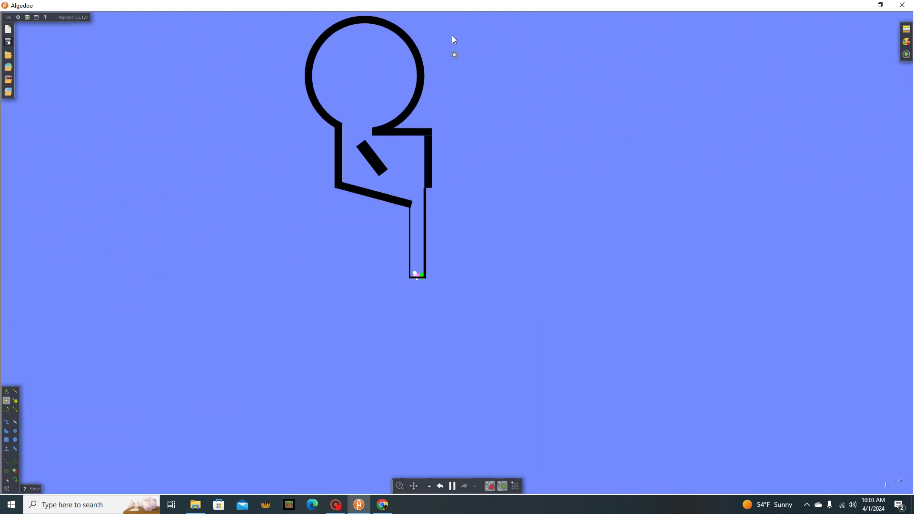
scroll(435, 366, "down", 5)
mouse_move(506, 88)
left_mouse_down()
mouse_move(555, 190)
mouse_move(547, 219)
left_mouse_up()
scroll(296, 231, "up", 5)
scroll(513, 336, "up", 3)
scroll(512, 337, "up", 1)
- Fling the white ragdoll around the start tube, then pause the simulation
mouse_move(541, 381)
left_mouse_down()
mouse_move(888, 174)
mouse_move(802, 212)
left_mouse_up()
mouse_move(614, 248)
left_mouse_down()
mouse_move(592, 163)
mouse_move(636, 198)
mouse_move(653, 192)
left_mouse_up()
scroll(651, 188, "down", 3)
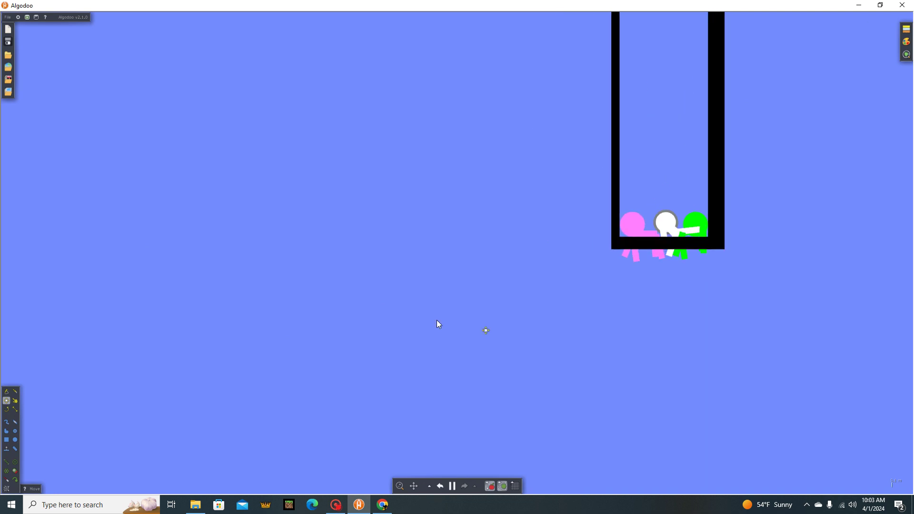
scroll(618, 230, "down", 6)
key("space")
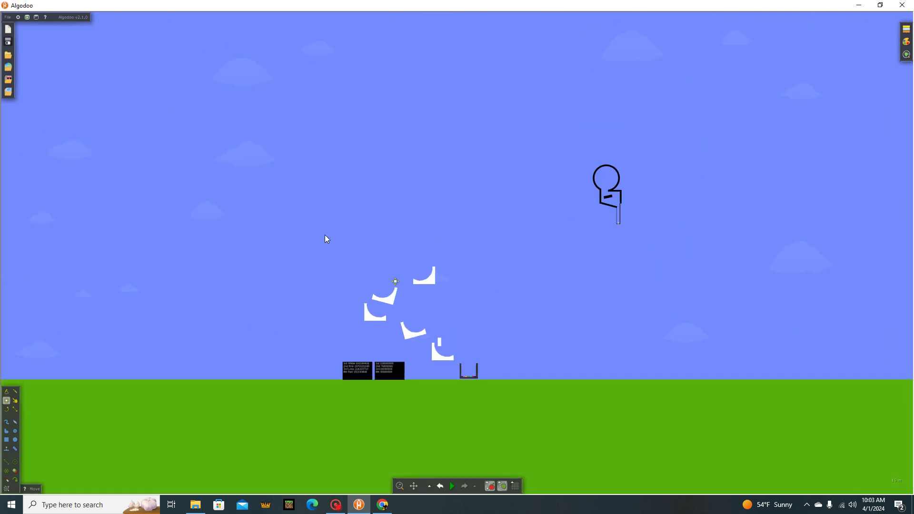
- Open the Components browser and close it again
scroll(376, 322, "up", 5)
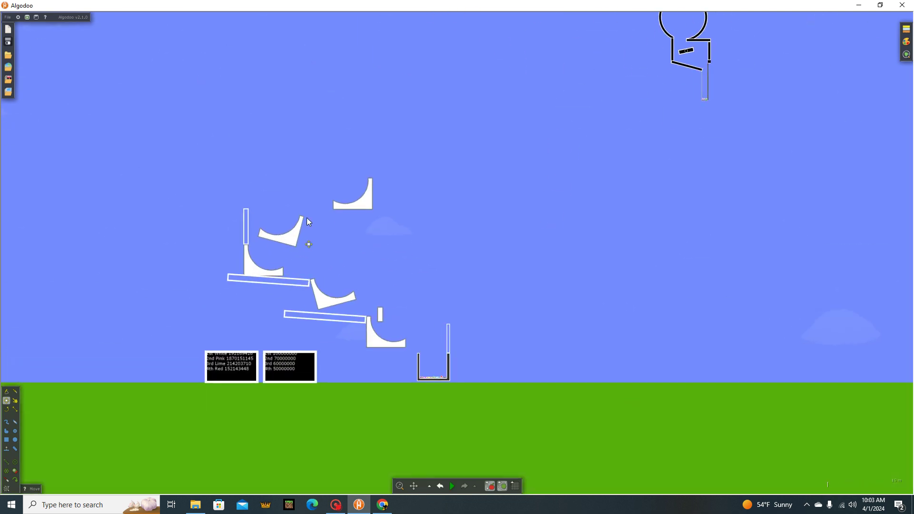
left_click(9, 79)
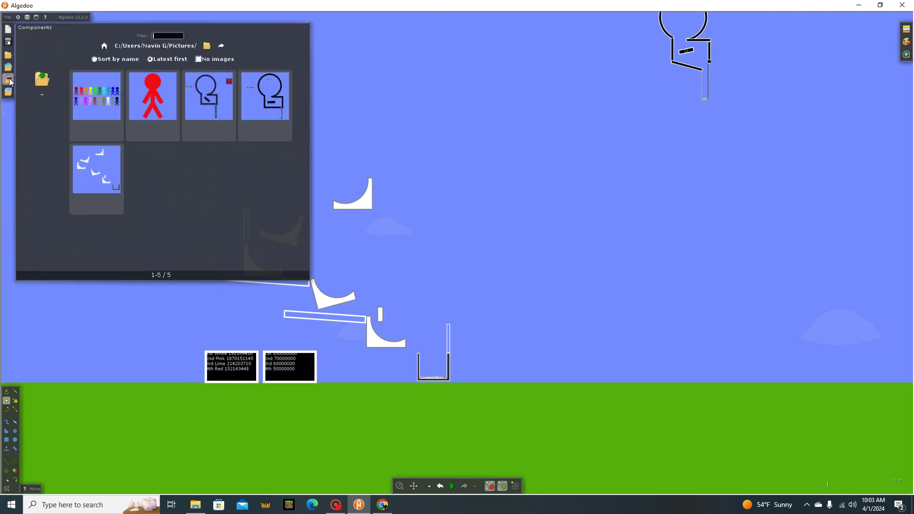
left_click(475, 185)
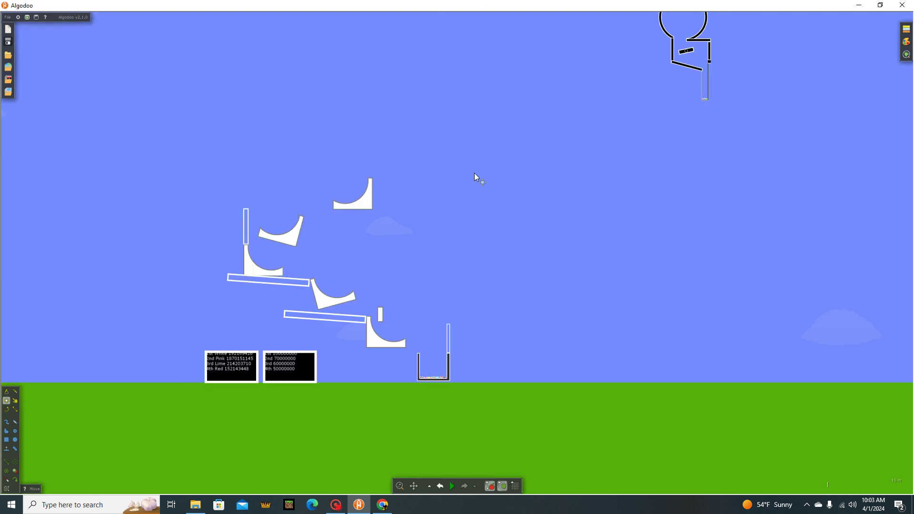
scroll(445, 337, "up", 8)
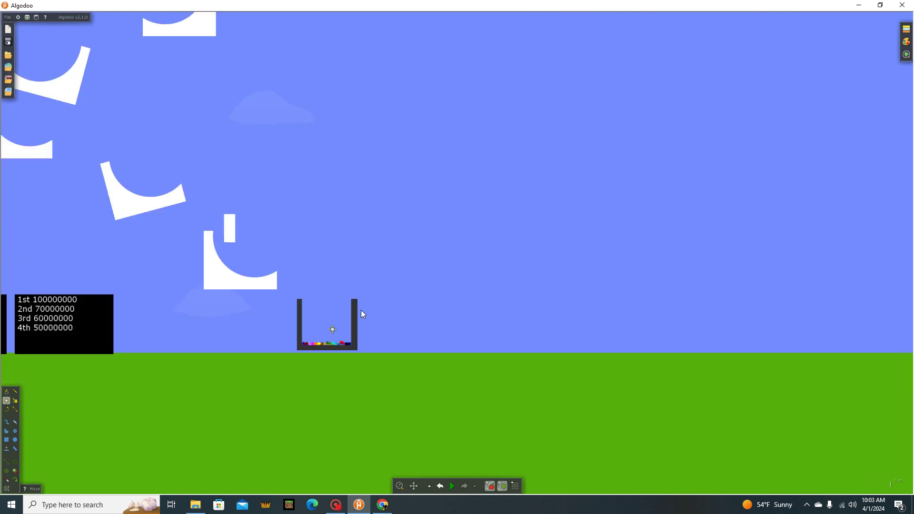
scroll(423, 304, "down", 5)
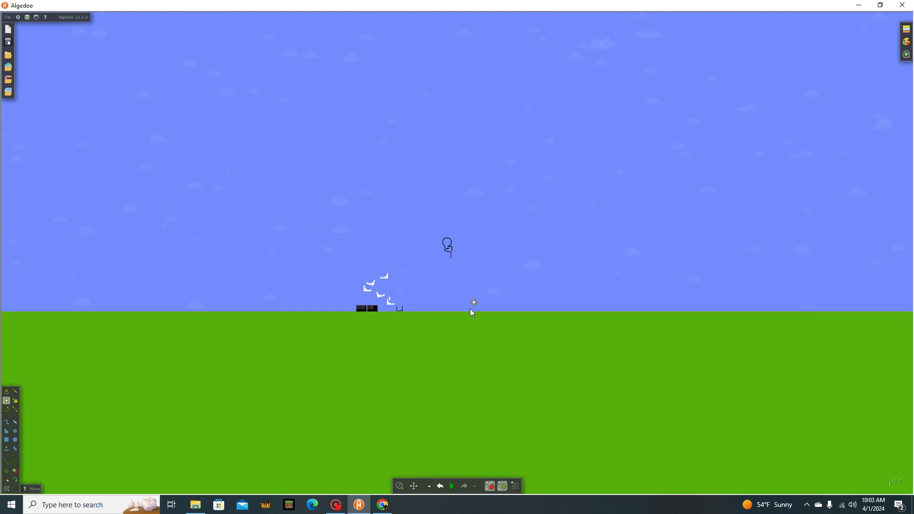
scroll(497, 321, "up", 10)
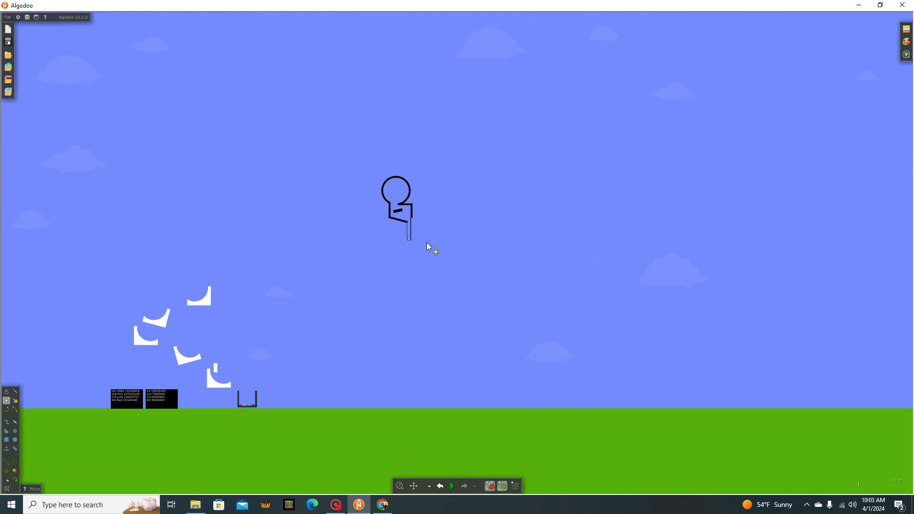
scroll(395, 187, "up", 3)
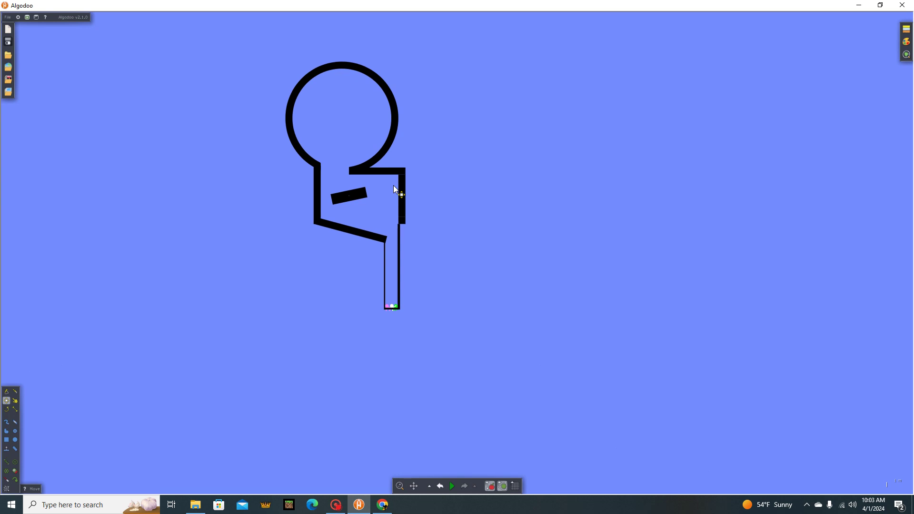
scroll(394, 188, "down", 3)
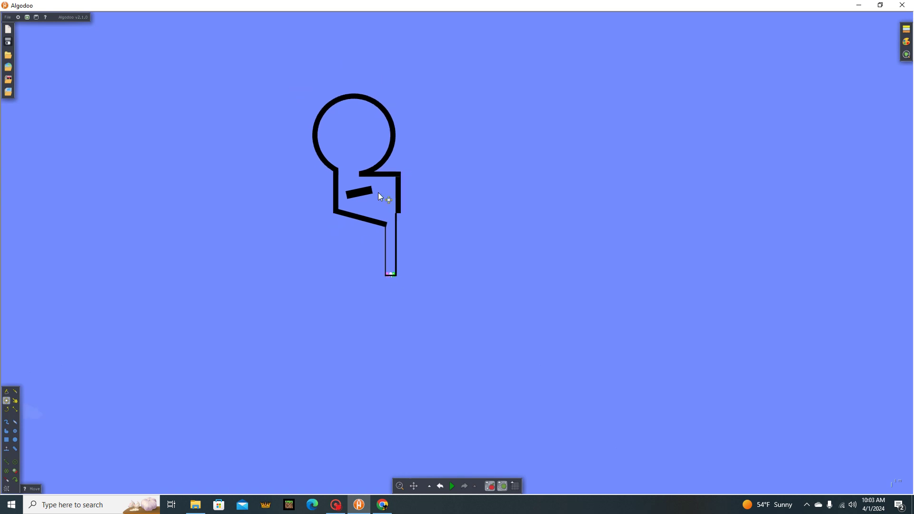
key("Left")
key("Down")
key("Right")
scroll(298, 385, "up", 3)
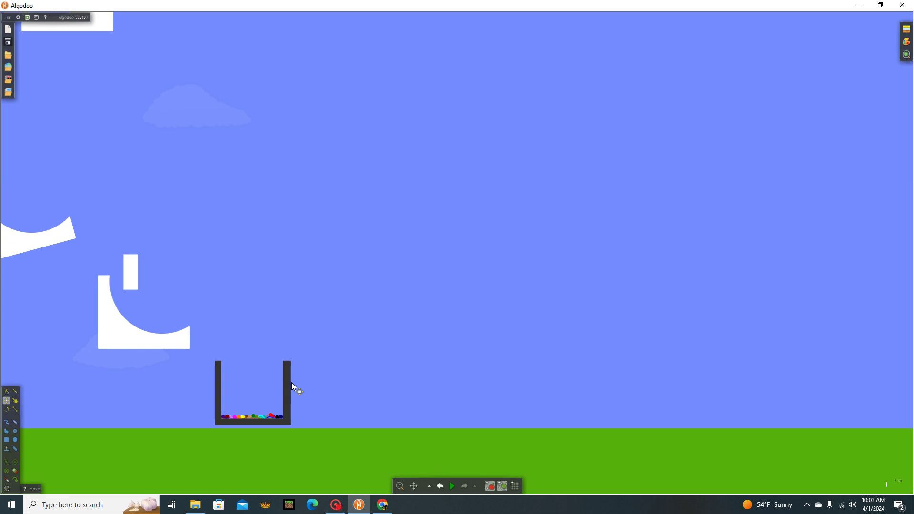
right_click(291, 382)
key("Left")
key("Up")
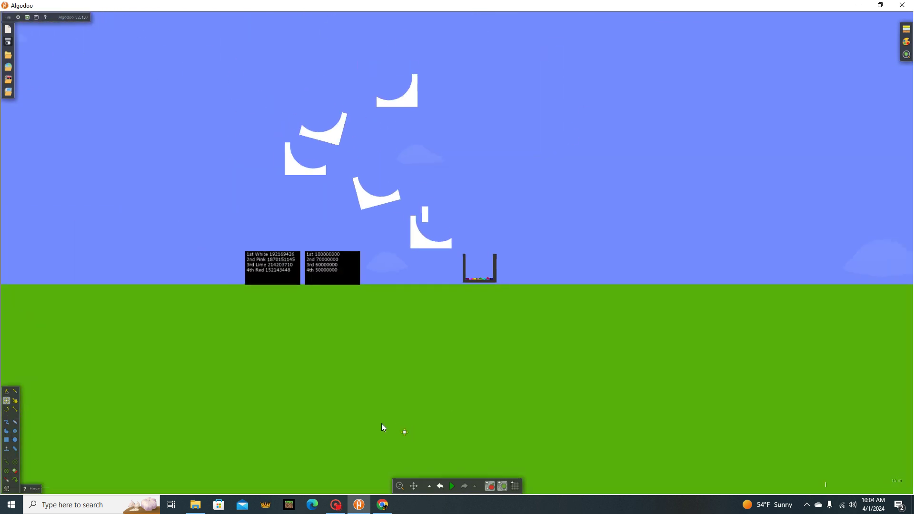
- Bring up the Captura recorder and box-select the ramps and score boxes in Algodoo
left_click(335, 505)
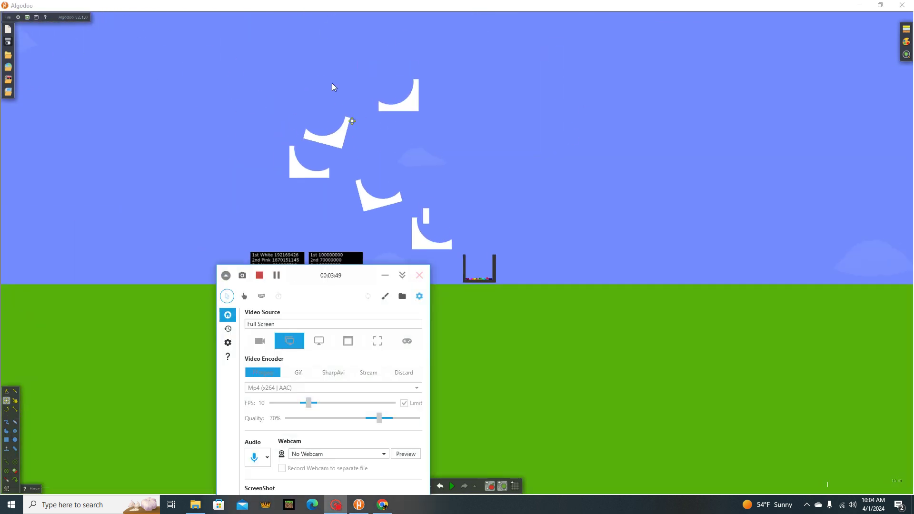
left_click_drag(272, 91, 665, 288)
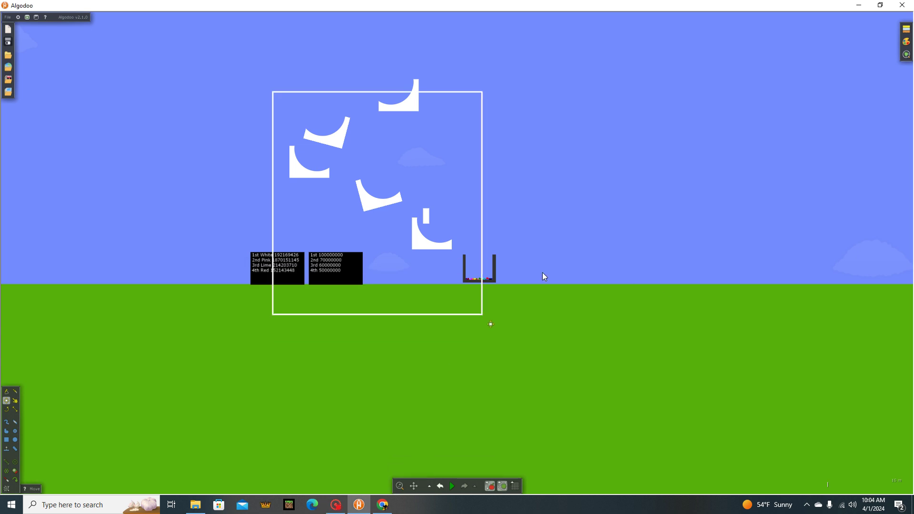
scroll(533, 185, "down", 10)
- Box-select the ramps again, zoom in, and bring Captura back to stop recording
scroll(488, 183, "up", 4)
left_click_drag(419, 237, 312, 261)
scroll(518, 391, "up", 2)
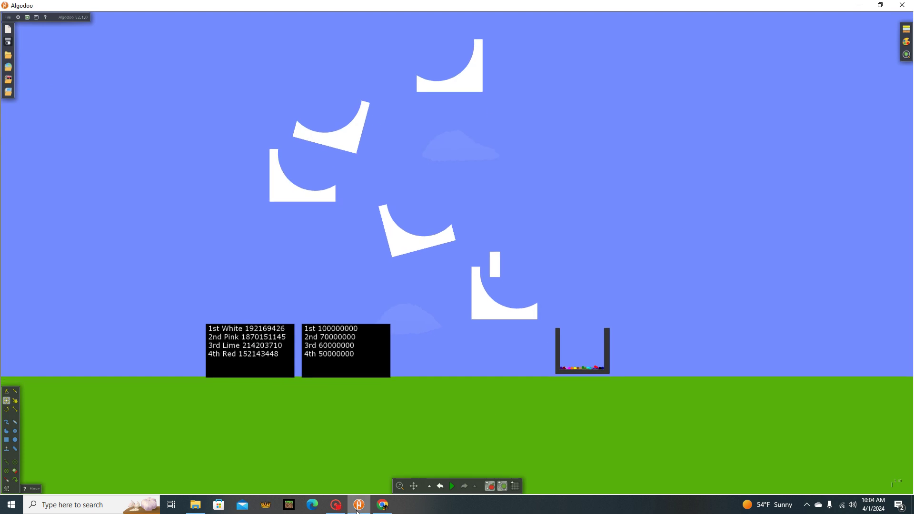
left_click(336, 505)
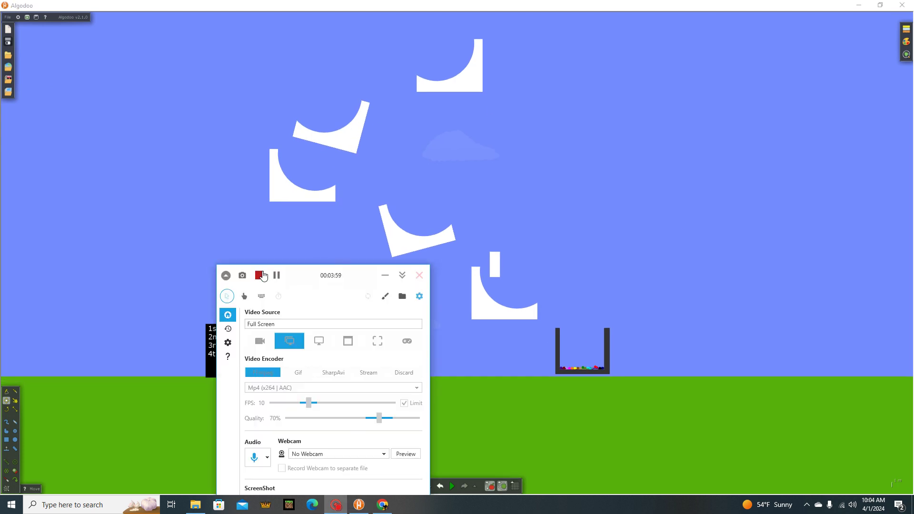